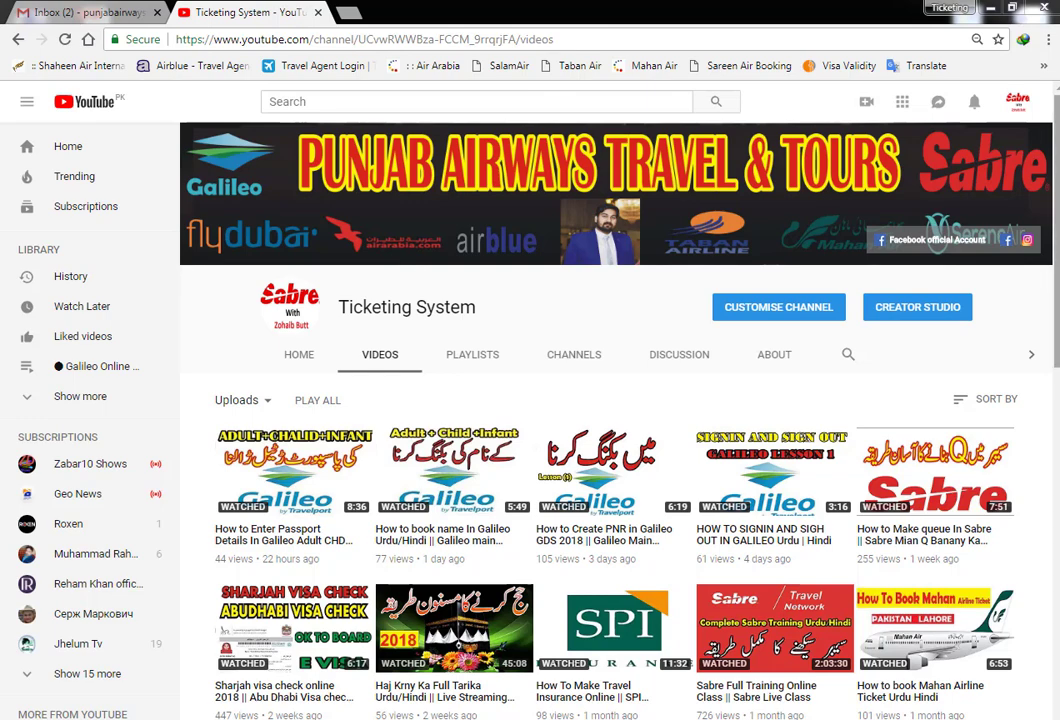
# Scroll the Ticketing System channel's video list, then switch to the Travelport Smartpoint window
pyautogui.scroll(-1, 615, 400)
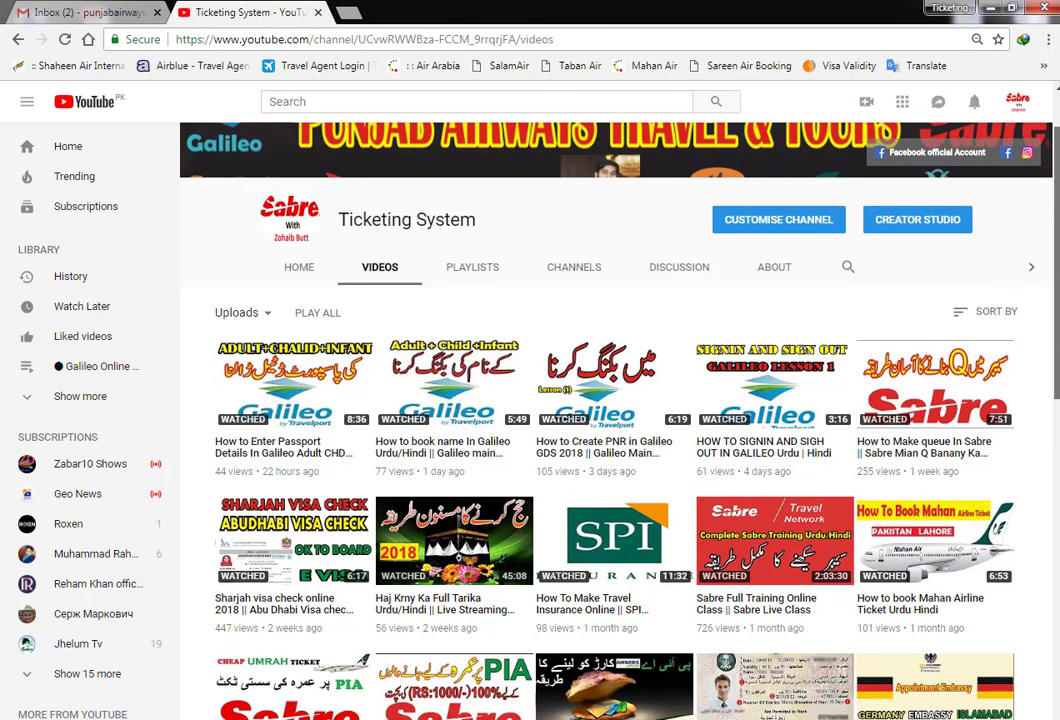
pyautogui.scroll(-1, 615, 400)
pyautogui.scroll(1, 615, 400)
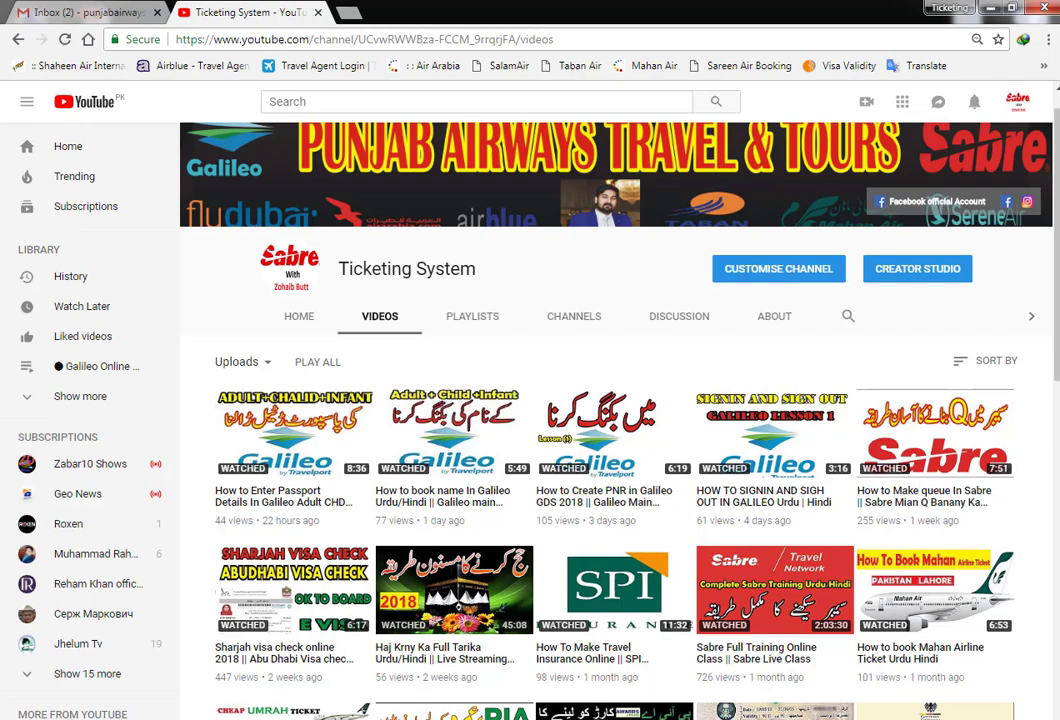
pyautogui.hotkey('alt', 'Tab')
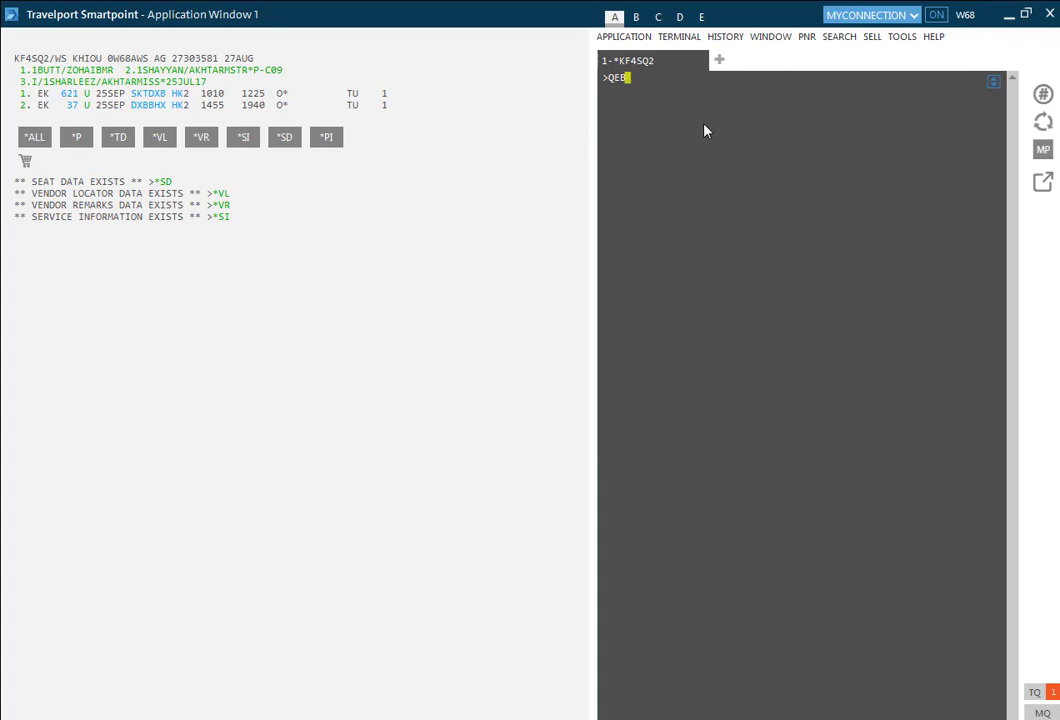
# Clear the prompt, ignore twice, then retrieve the Emirates booking by its record locator
pyautogui.press('BackSpace')
pyautogui.press('BackSpace')
pyautogui.press('BackSpace')
pyautogui.write('I')
pyautogui.press('Return')
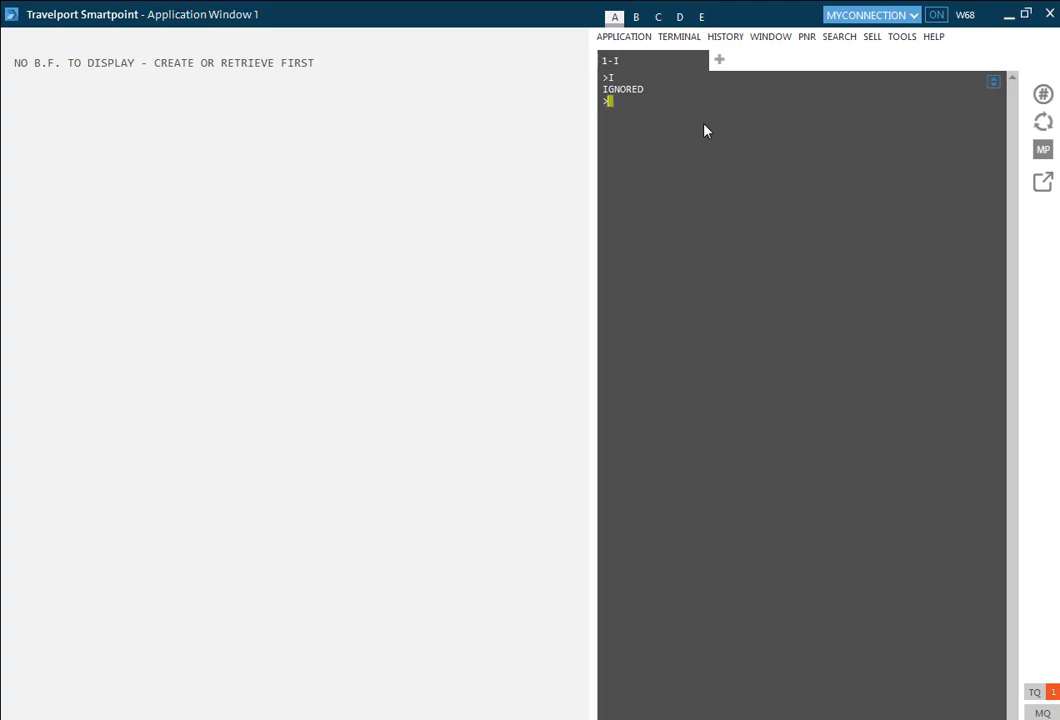
pyautogui.write('I')
pyautogui.press('Return')
pyautogui.press('Return')
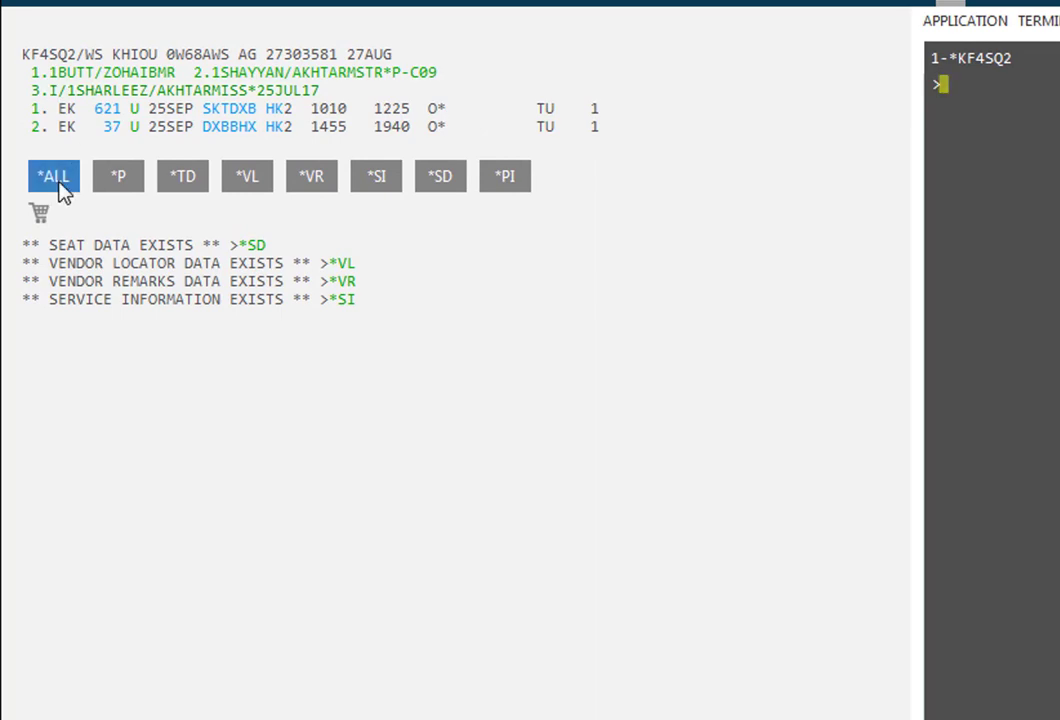
# Expand the booking with *ALL to show contact, ticketing, vendor and special-service details
pyautogui.click(58, 184)
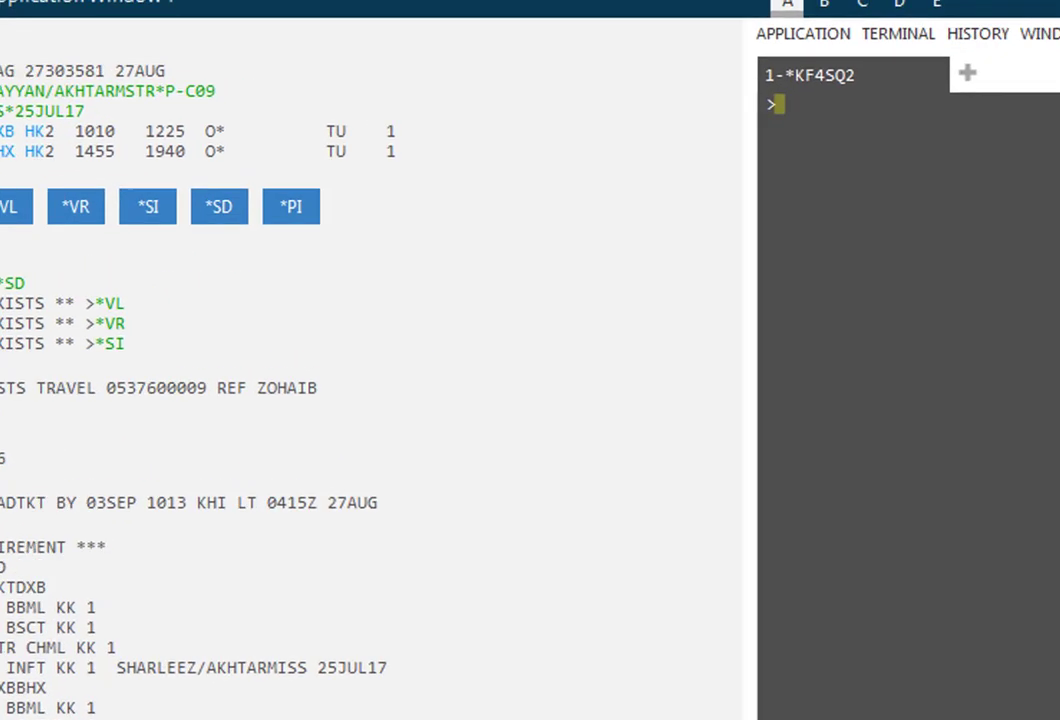
# Enter QCA to list queue counts, showing Queue 90 holding 2 records
pyautogui.write('QCA')
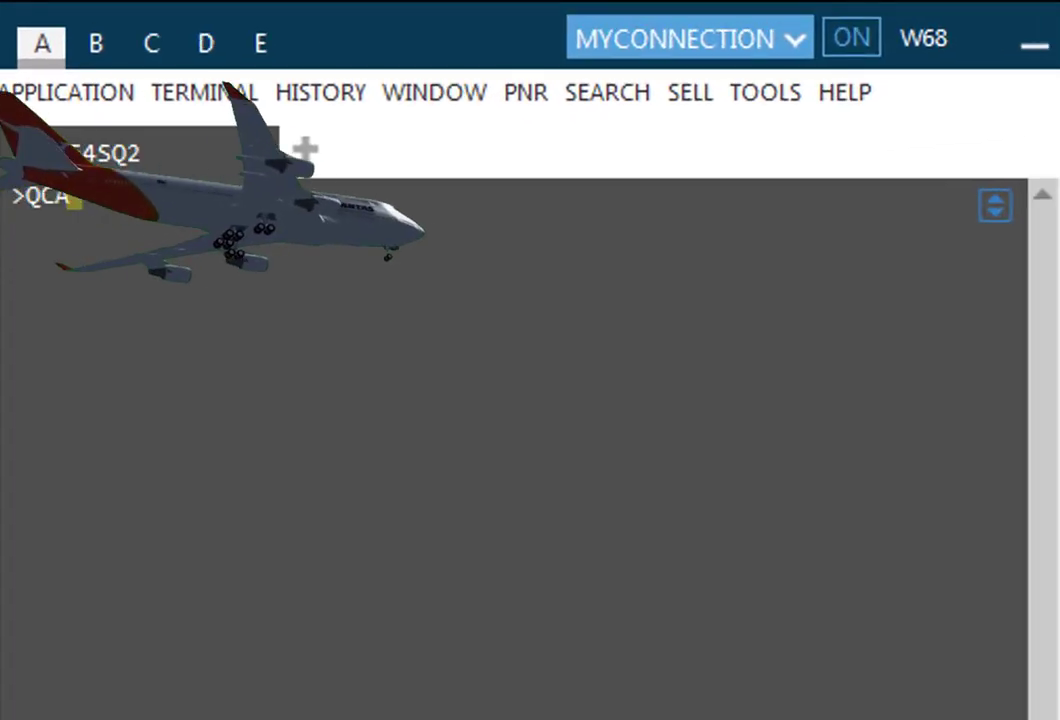
pyautogui.press('Return')
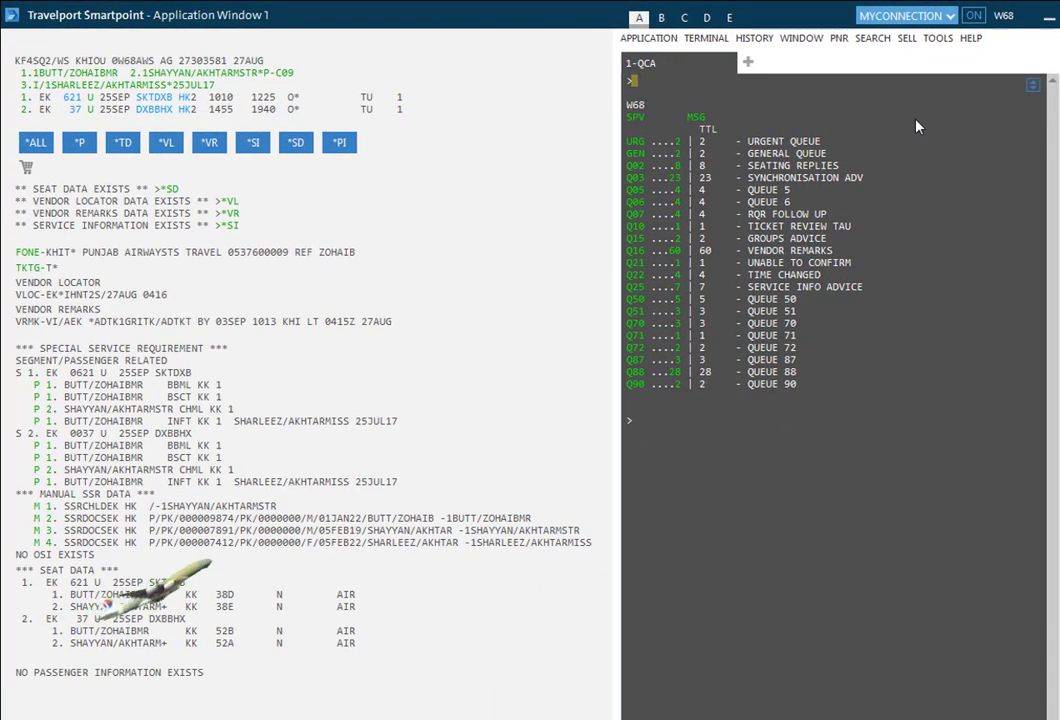
# Enter QEB/90 to place the current booking on Queue 90
pyautogui.write('QEB')
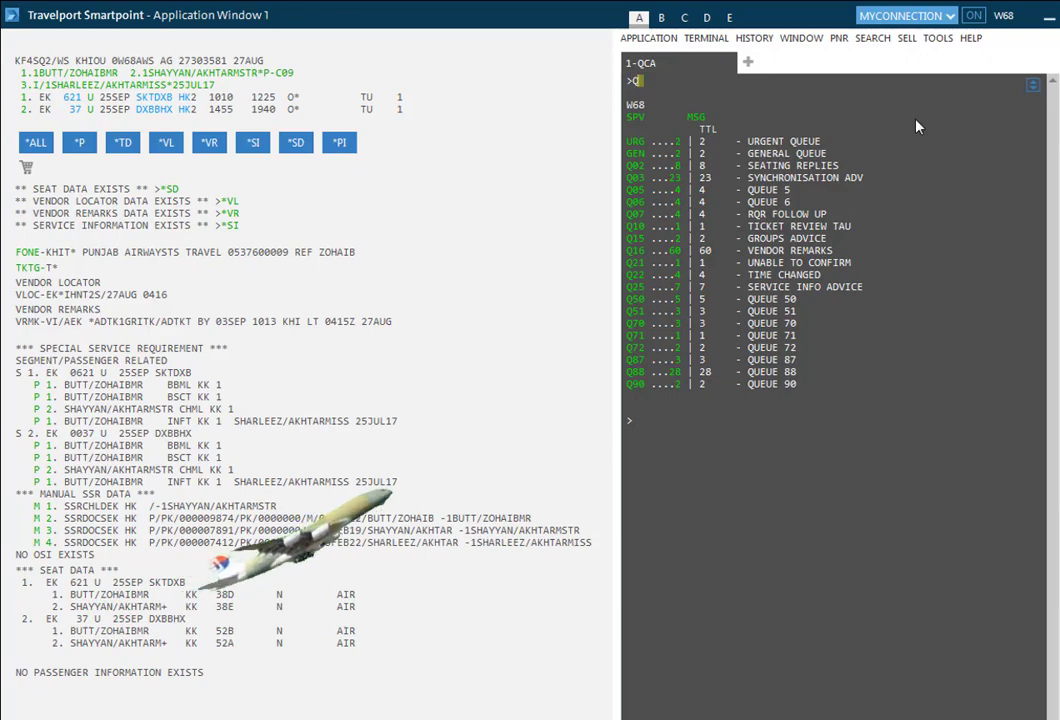
pyautogui.write('/')
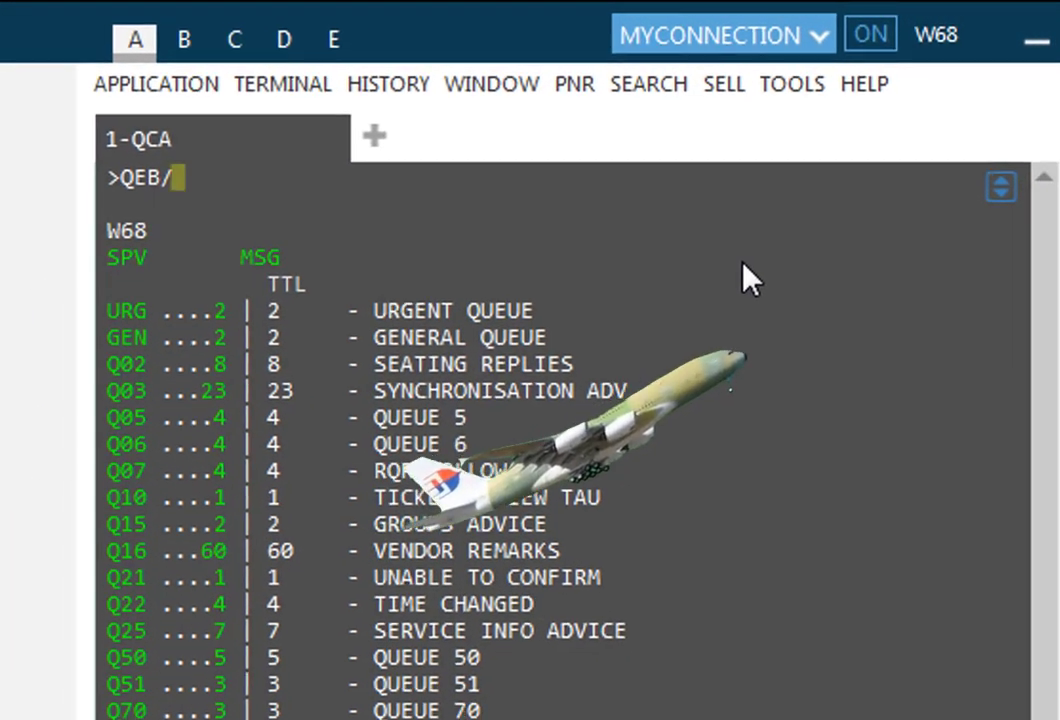
pyautogui.write('90')
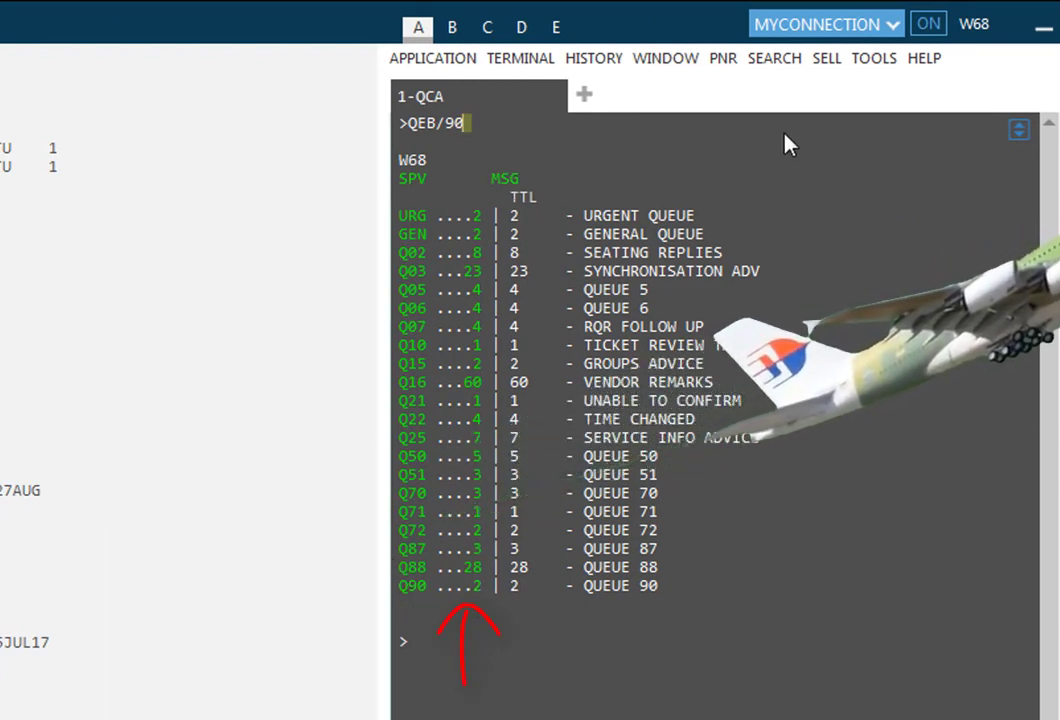
pyautogui.press('Return')
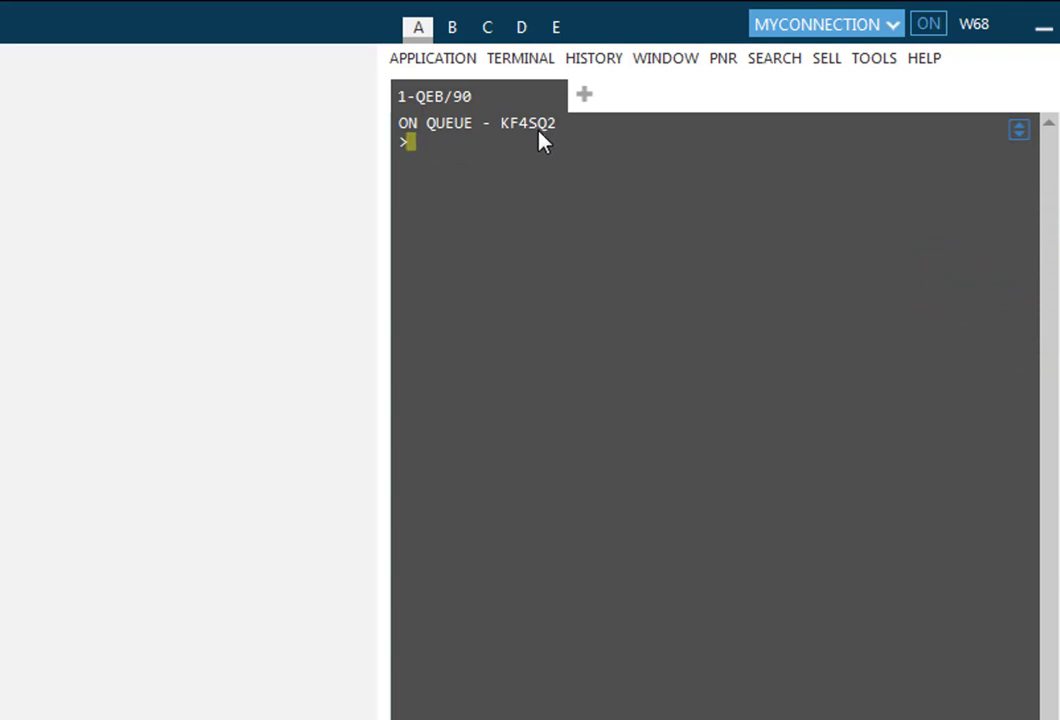
# Refresh queue counts with QCA to see Queue 90 at 3, then ignore the booking
pyautogui.write('QCA')
pyautogui.press('Return')
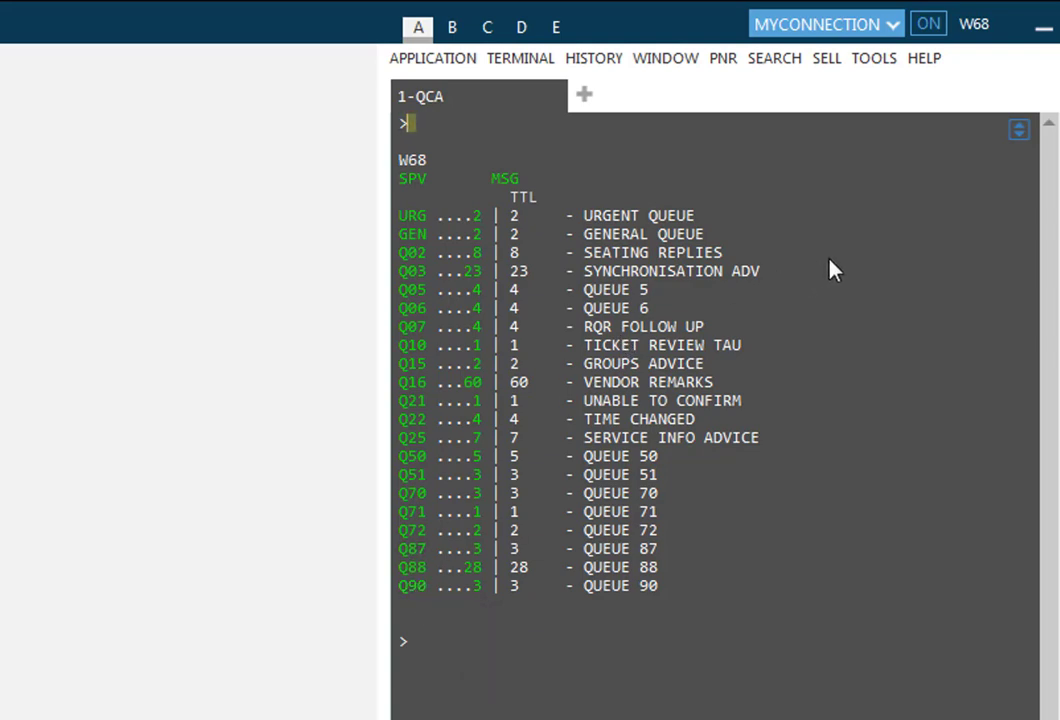
pyautogui.write('I')
pyautogui.press('Return')
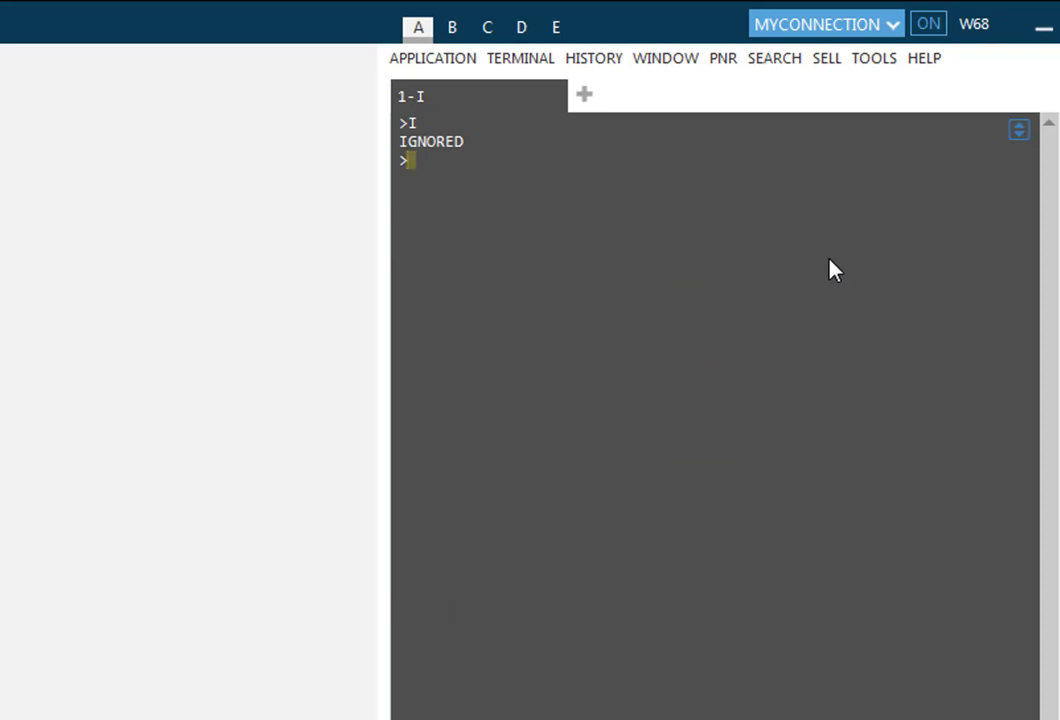
pyautogui.write('Q/90')
# Access Queue 90 with Q/90 and advance through two queued records with I
pyautogui.press('Return')
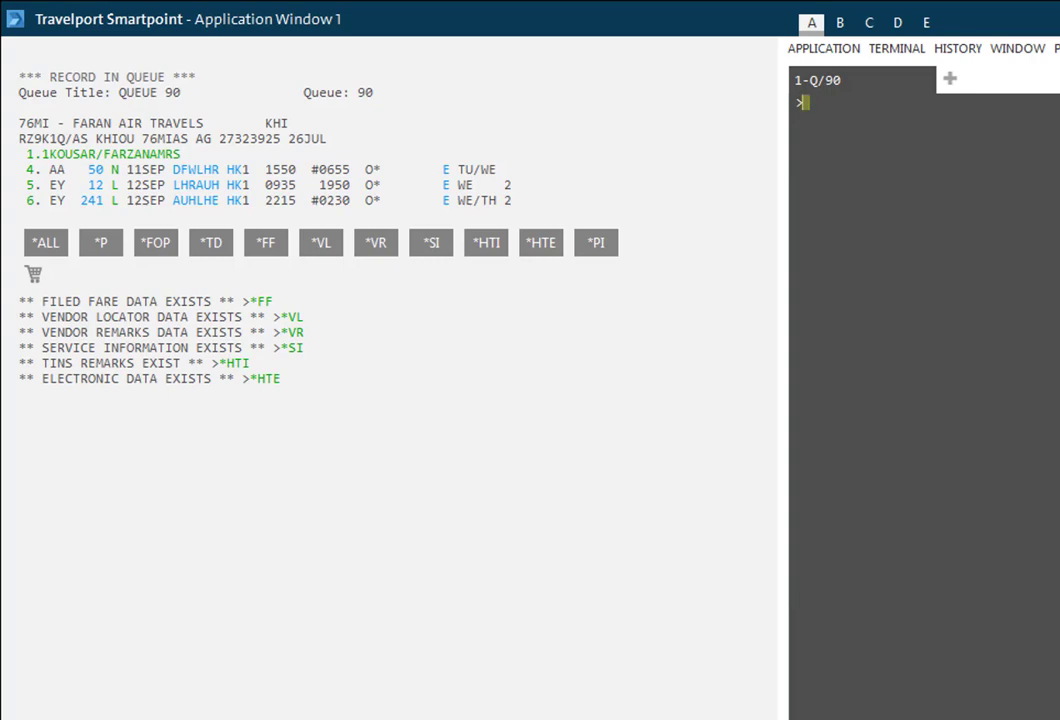
pyautogui.write('I')
pyautogui.press('Return')
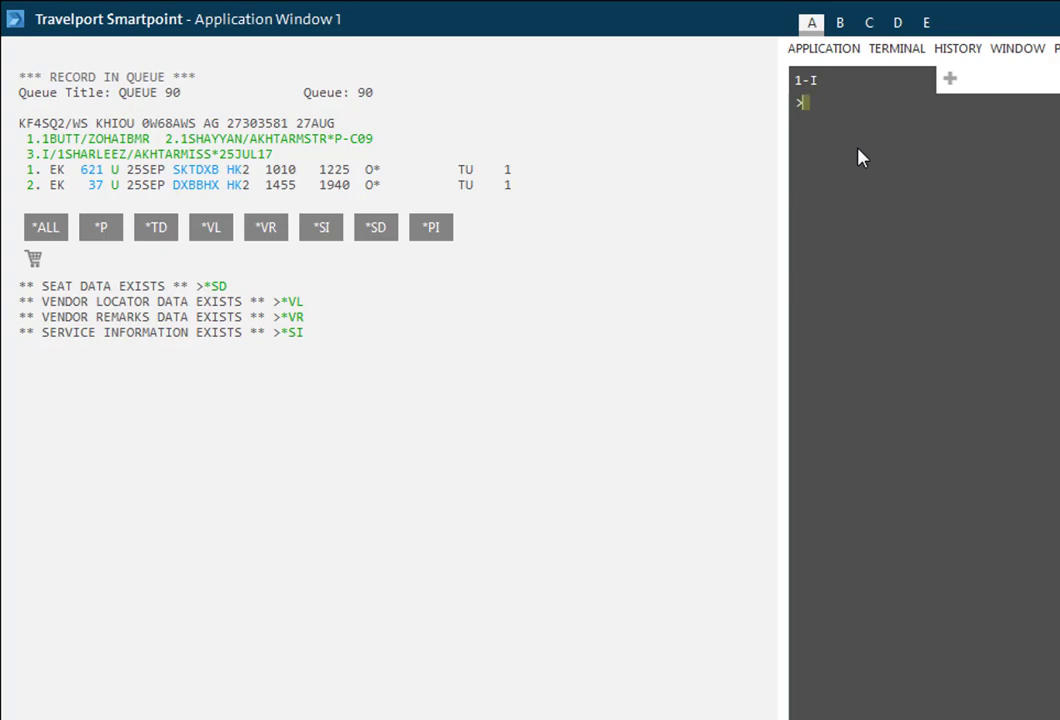
pyautogui.write('I')
pyautogui.press('Return')
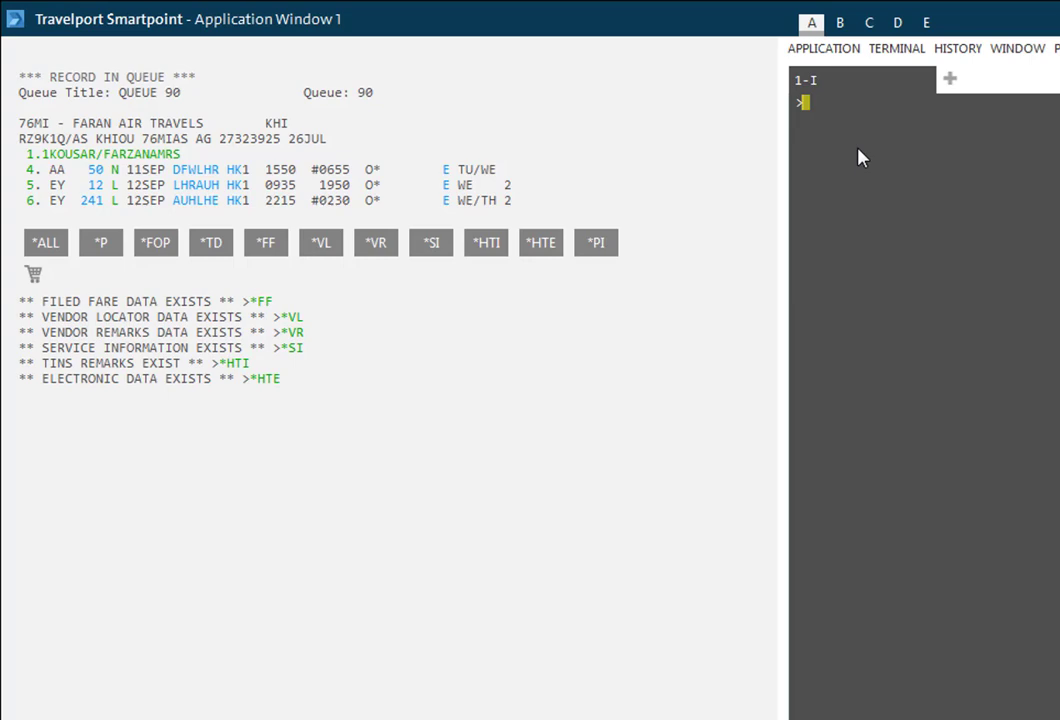
# Exit the queue with QXI, ignore the record, and list queue counts showing Queue 90 at 3
pyautogui.write('QXI')
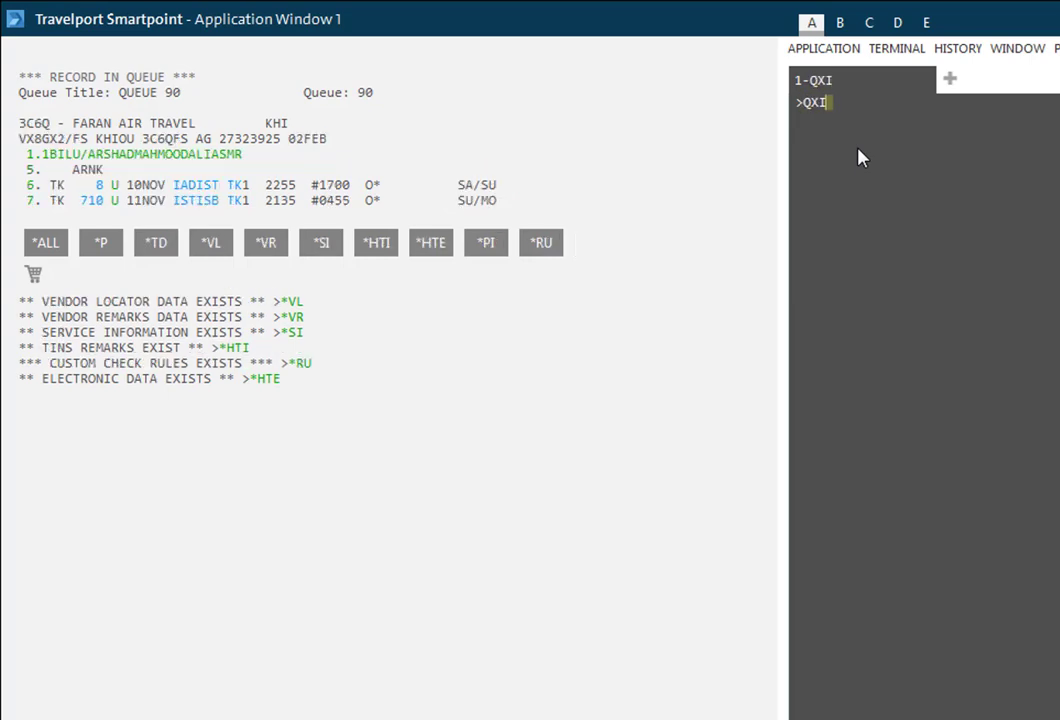
pyautogui.press('Return')
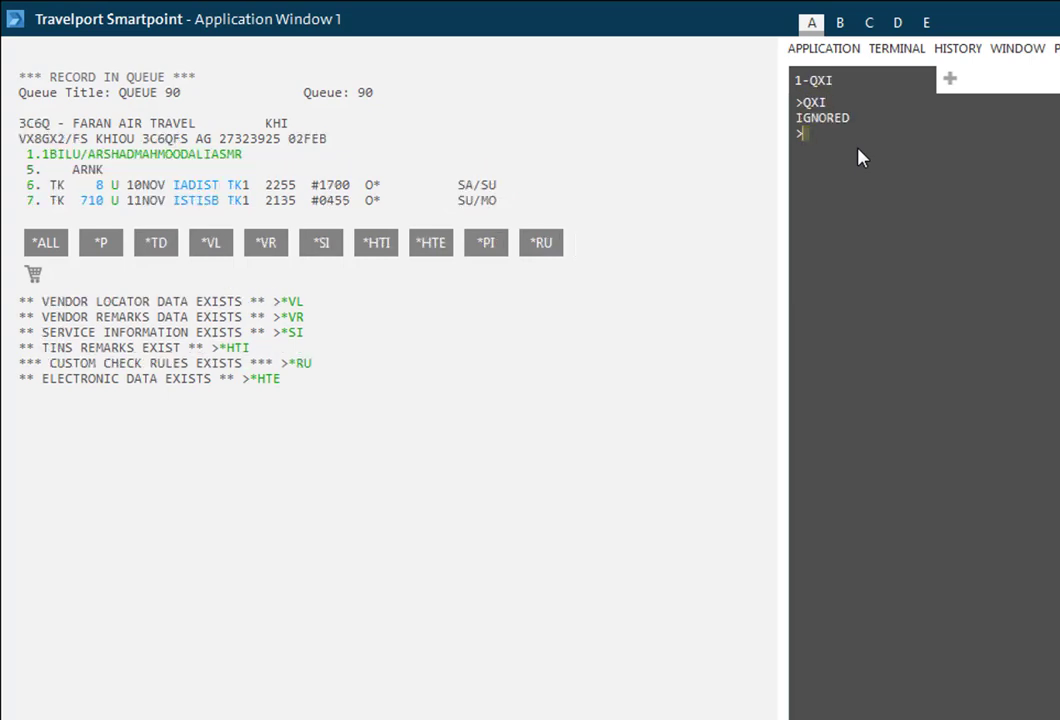
pyautogui.write('I')
pyautogui.press('Return')
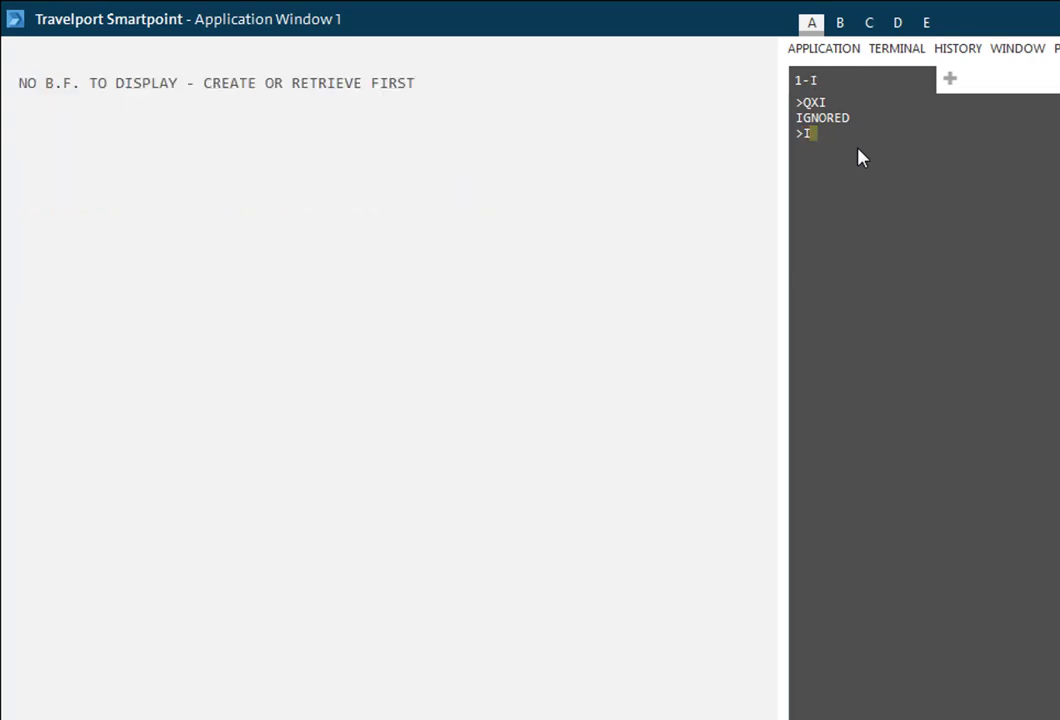
pyautogui.write('QCA')
pyautogui.press('Return')
pyautogui.write('QCA')
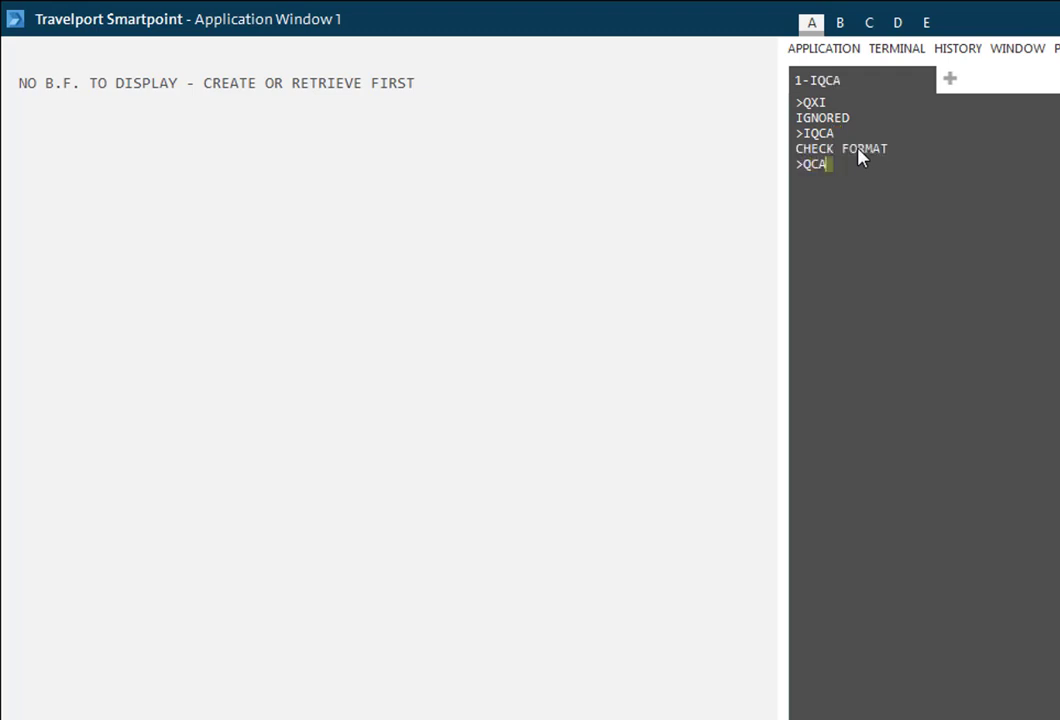
pyautogui.press('Return')
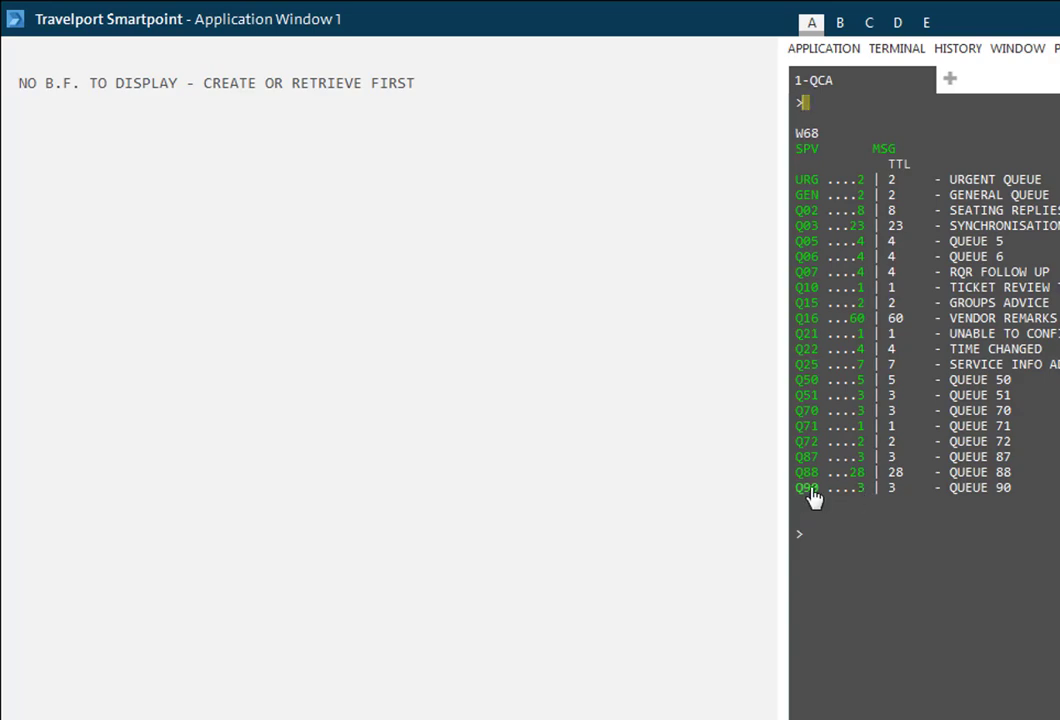
# Open Q90 from the queue count list and advance through two queued records with I
pyautogui.click(806, 489)
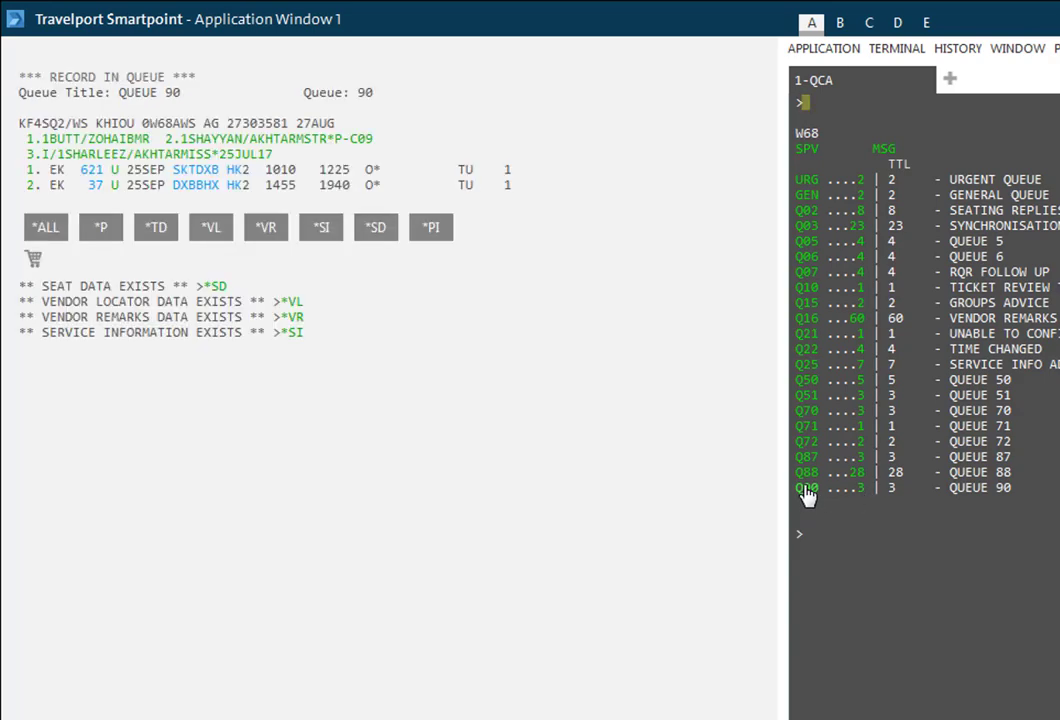
pyautogui.write('I')
pyautogui.press('Return')
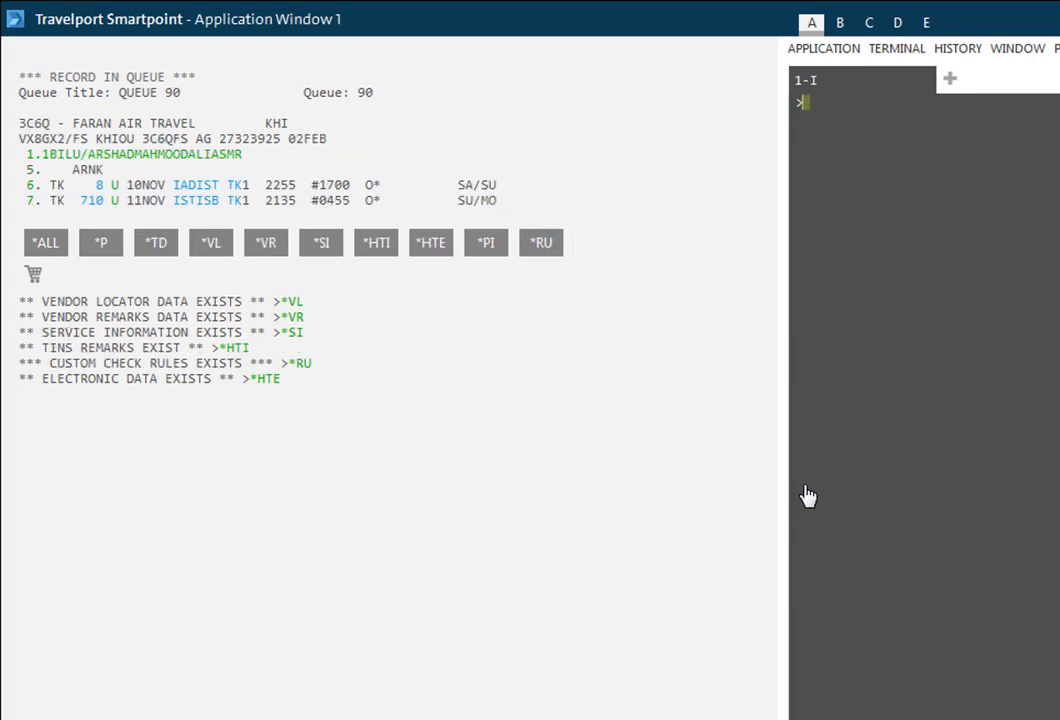
pyautogui.write('I')
pyautogui.press('Return')
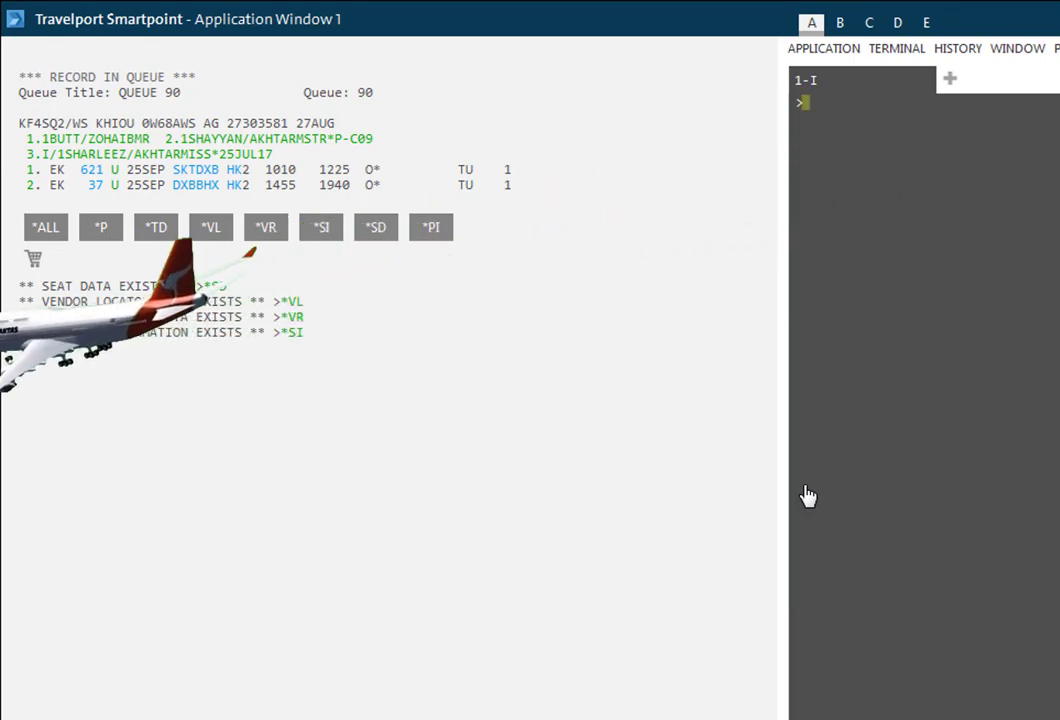
pyautogui.write('QX')
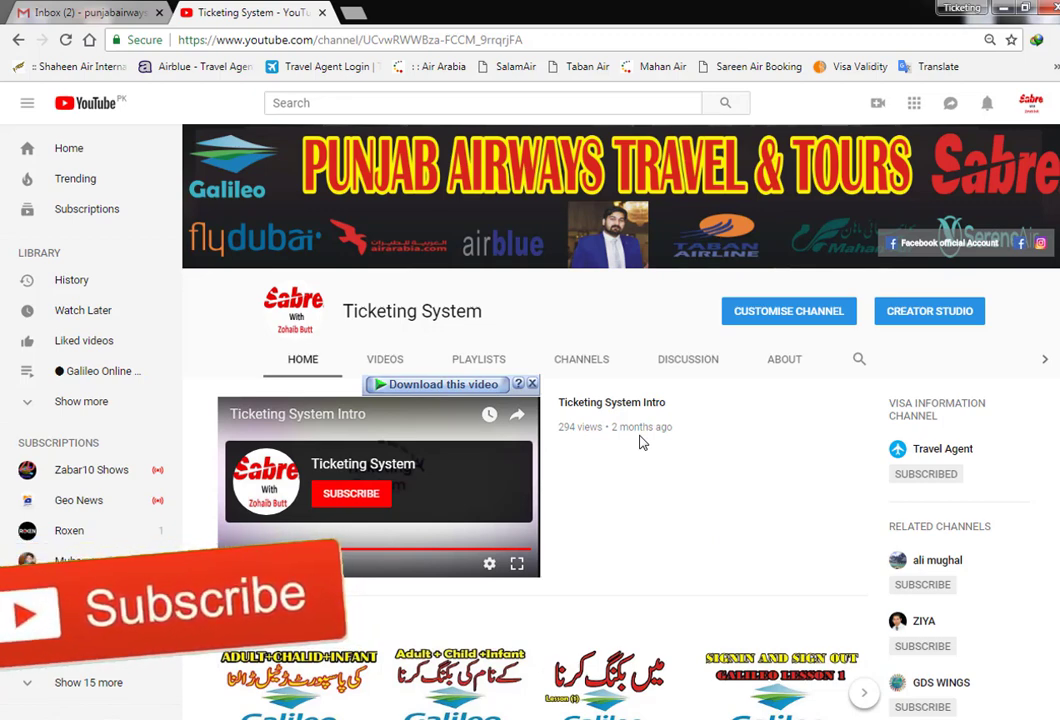
pyautogui.click(533, 385)
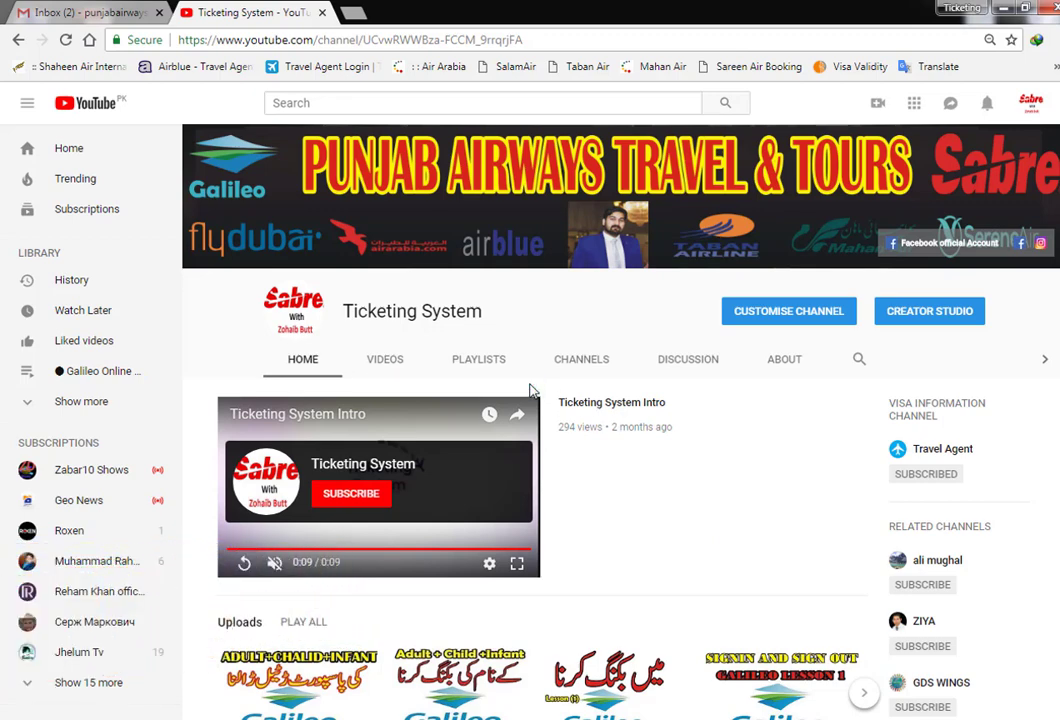
pyautogui.click(408, 357)
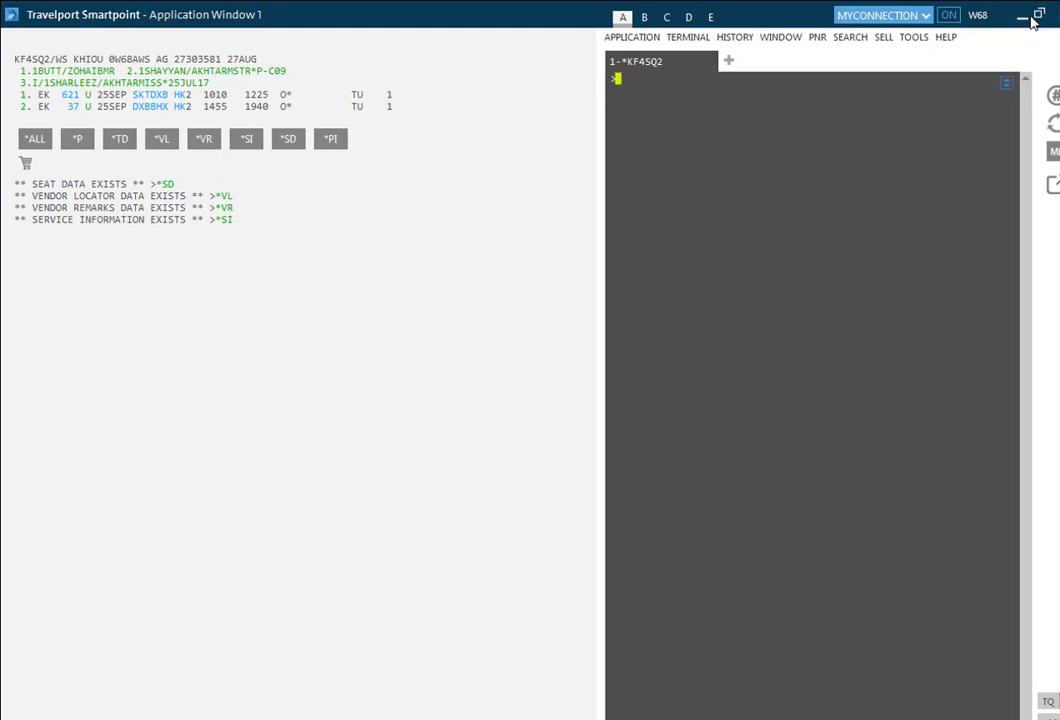
pyautogui.click(1024, 18)
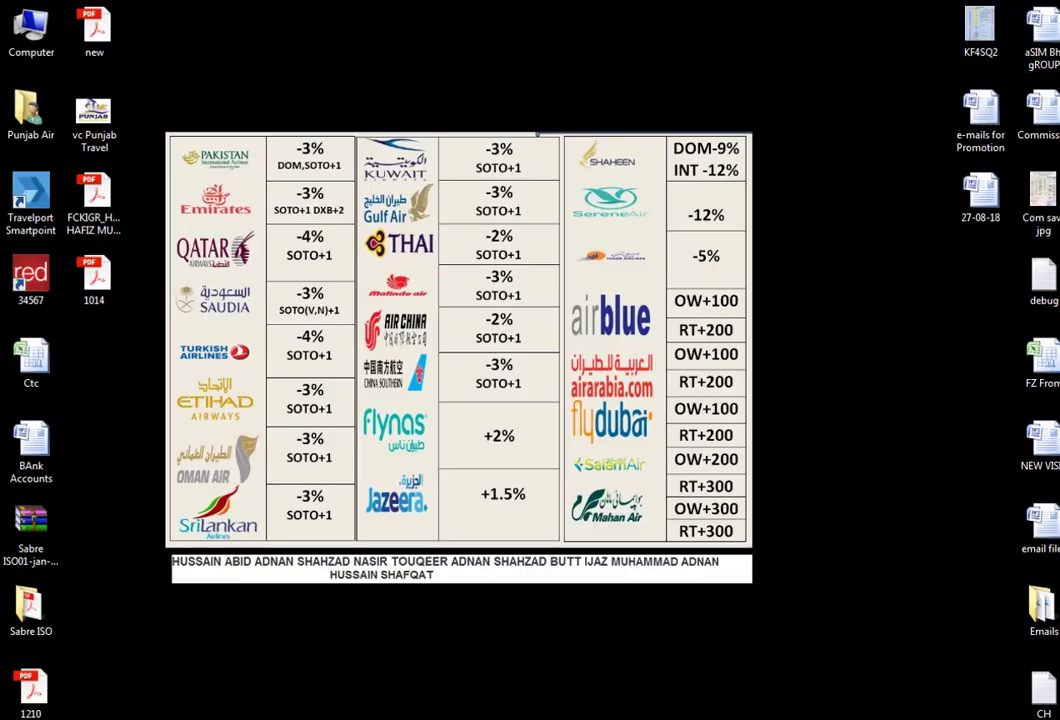